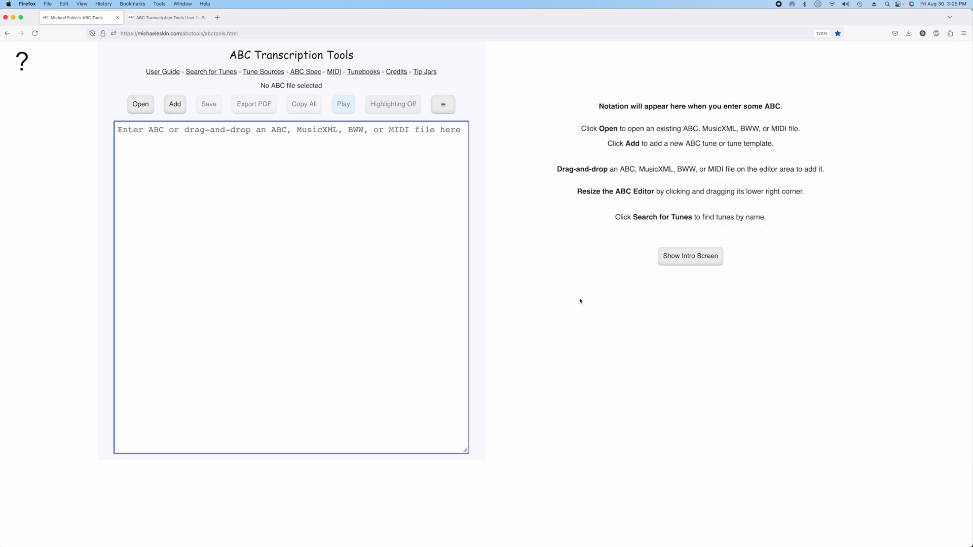
# Open the user guide's section on adding custom abcjs rendering parameters and follow its link to the RenderAbc options reference
pyautogui.click(168, 18)
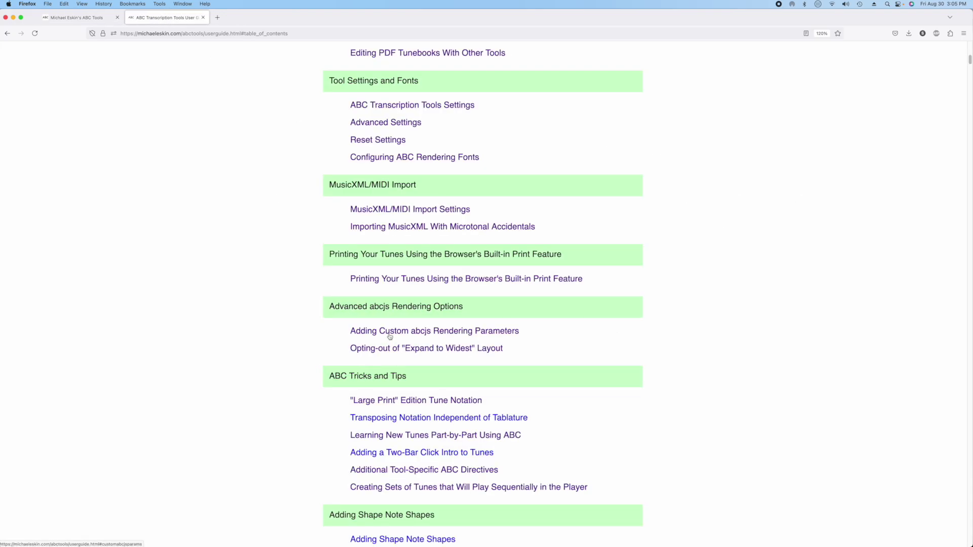
pyautogui.click(443, 333)
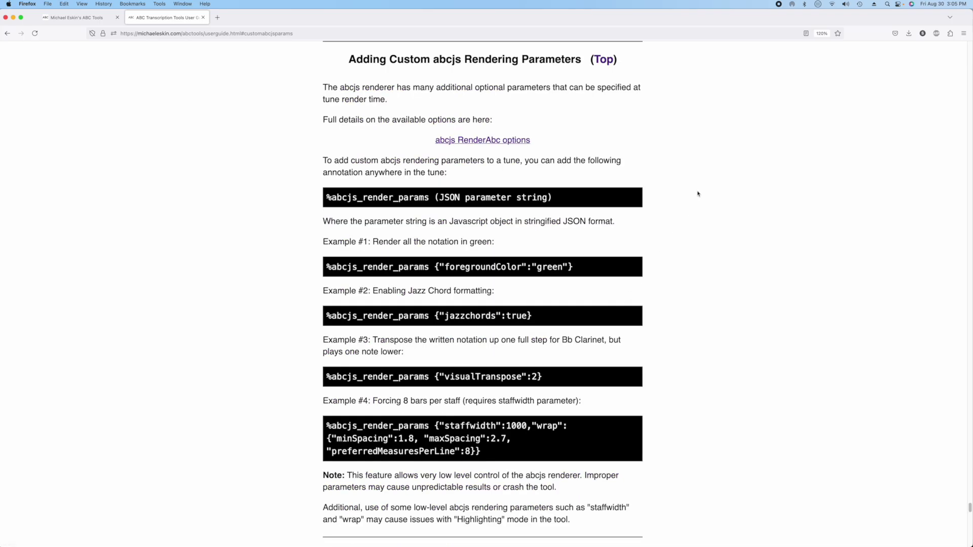
pyautogui.click(491, 142)
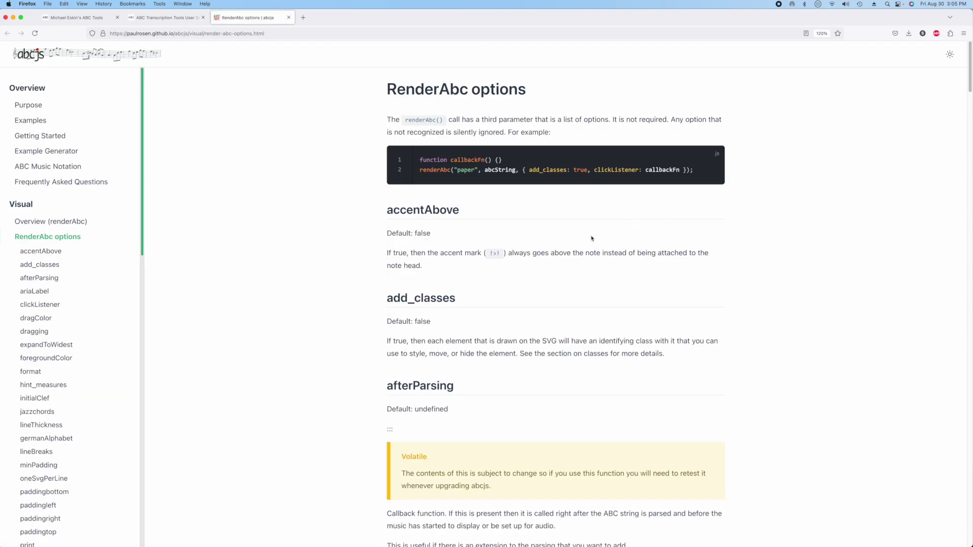
# Look through the RenderAbc options reference for available parameters, including foregroundColor, the padding settings, scale and jazzchords
pyautogui.scroll(-10, 588, 304)
pyautogui.scroll(-5, 596, 322)
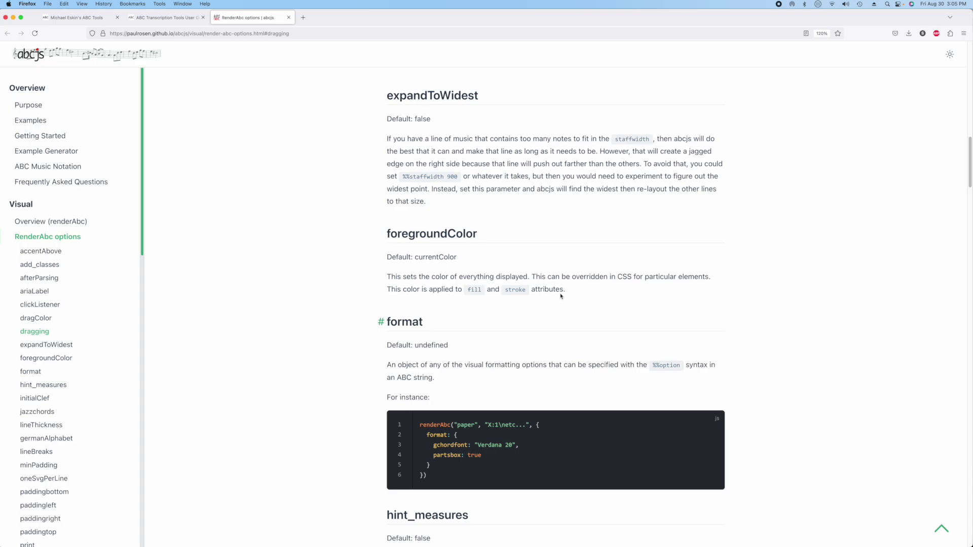
pyautogui.scroll(-10, 562, 296)
pyautogui.scroll(-10, 568, 316)
pyautogui.scroll(-2, 574, 319)
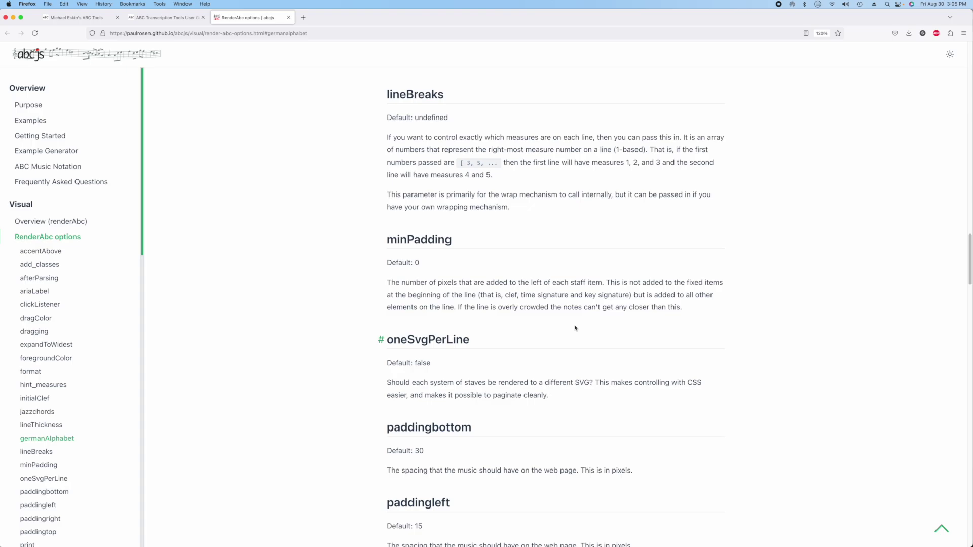
pyautogui.scroll(-8, 574, 335)
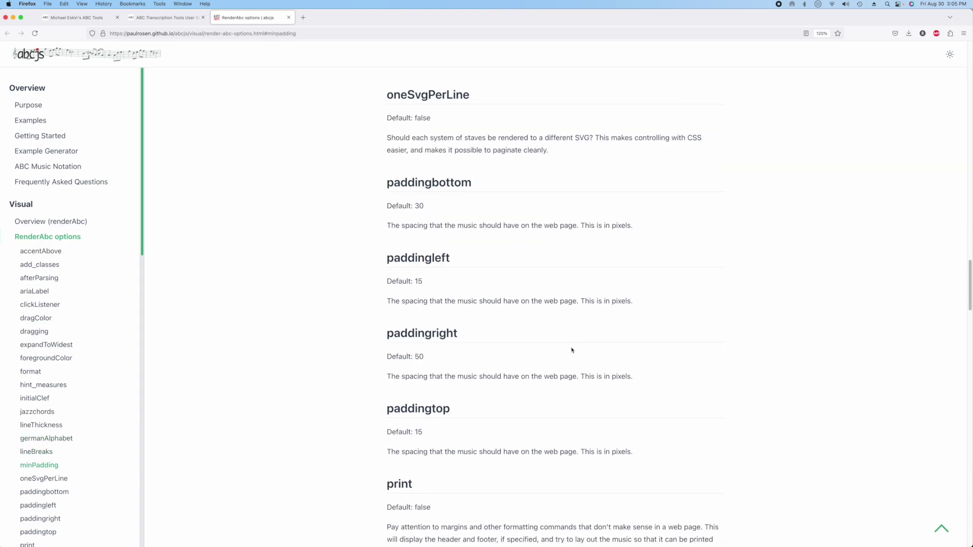
pyautogui.scroll(-8, 571, 350)
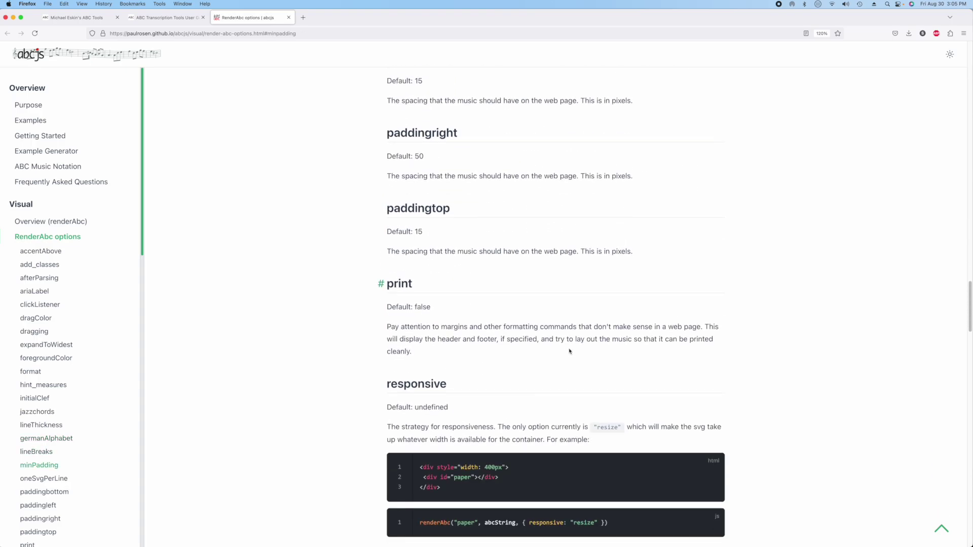
pyautogui.scroll(-6, 569, 353)
pyautogui.scroll(9, 589, 313)
pyautogui.scroll(-5, 590, 314)
pyautogui.scroll(-13, 589, 313)
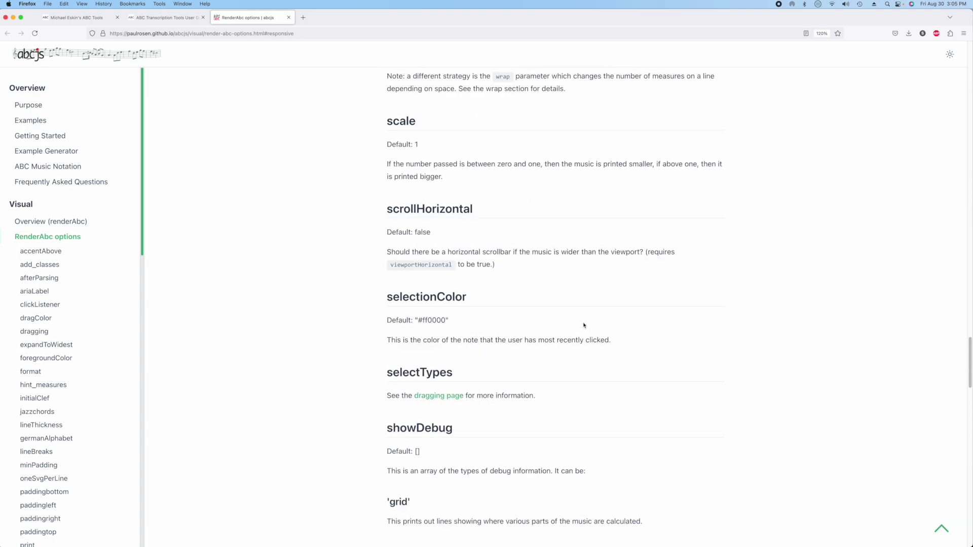
pyautogui.scroll(20, 559, 307)
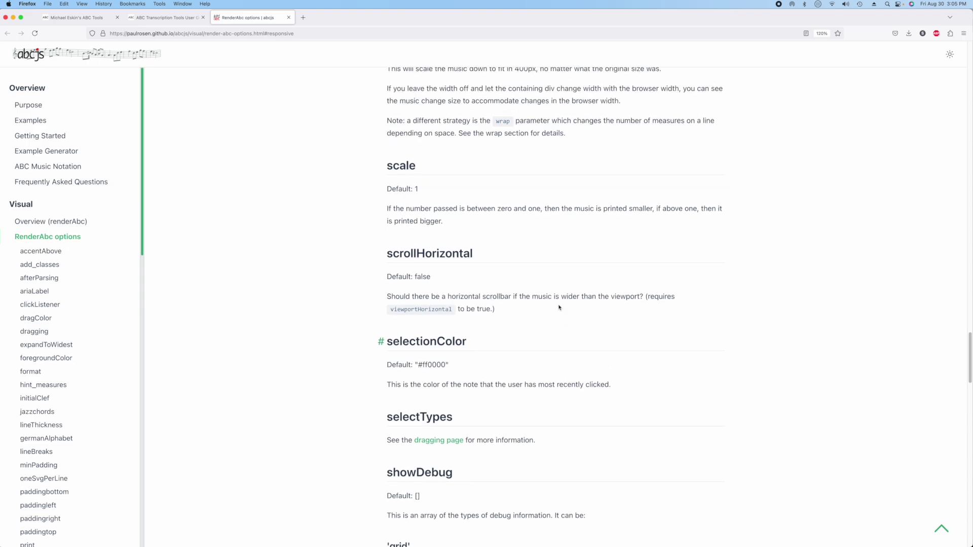
pyautogui.scroll(18, 559, 304)
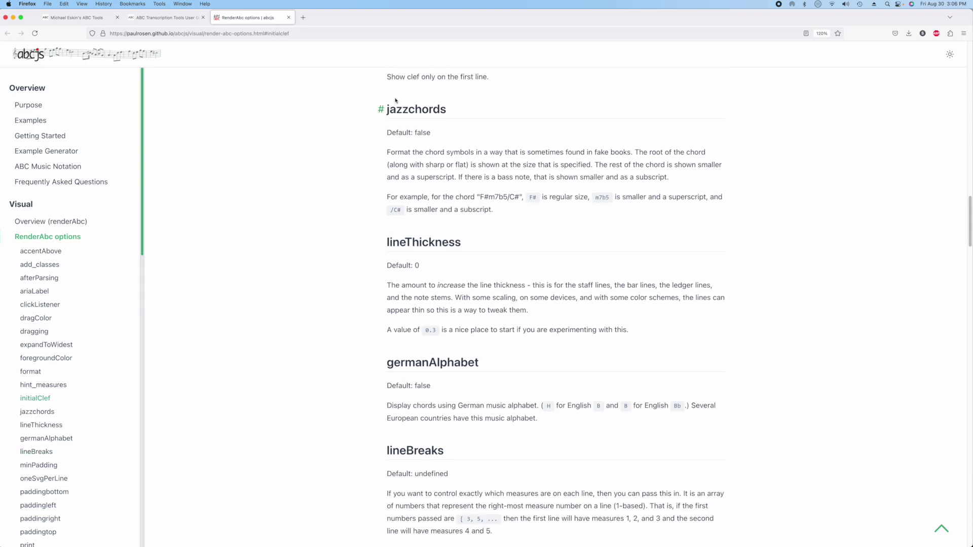
# Open the tune file struttin_with_some_bbq_gchord_inversions_drums_strummed_1jul2024.abc in the ABC editor and look over its header lines
pyautogui.click(152, 17)
pyautogui.click(81, 18)
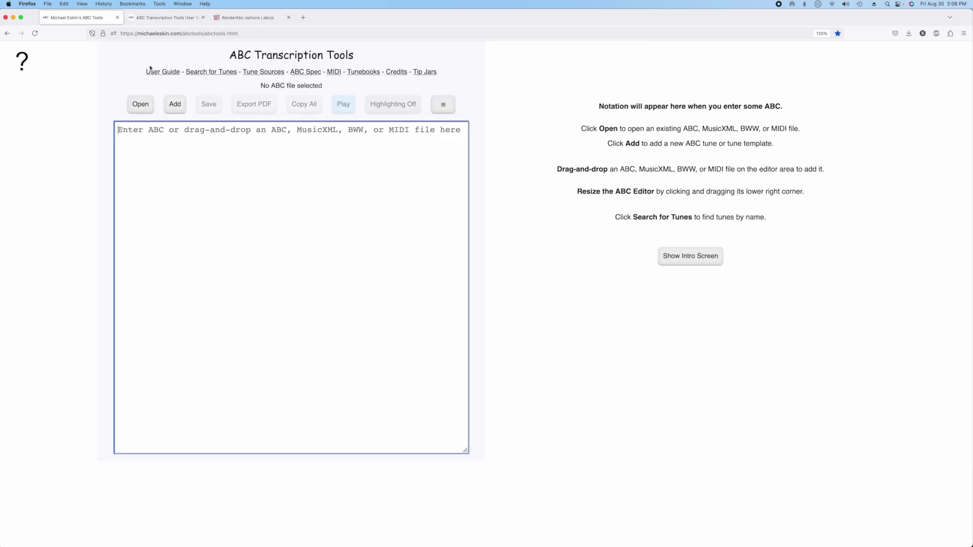
pyautogui.click(143, 108)
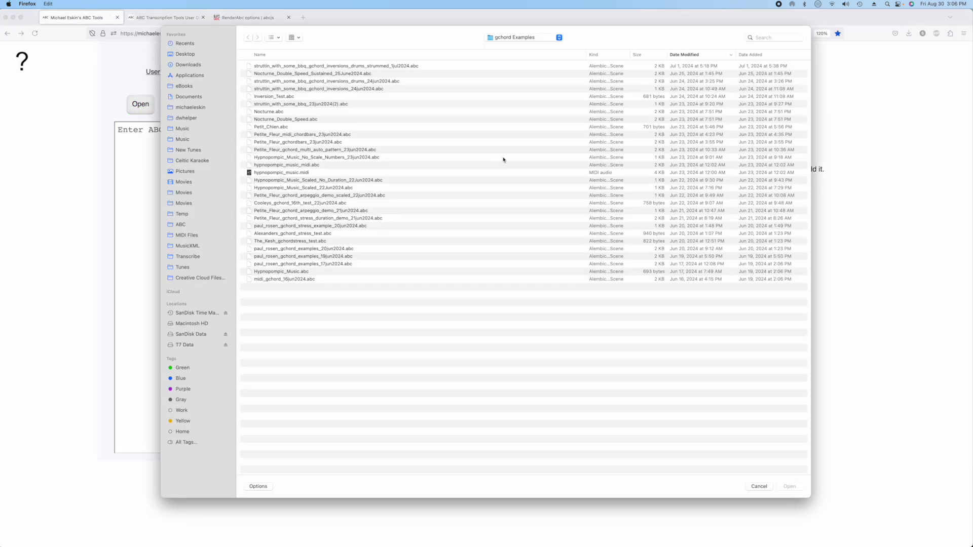
pyautogui.doubleClick(303, 66)
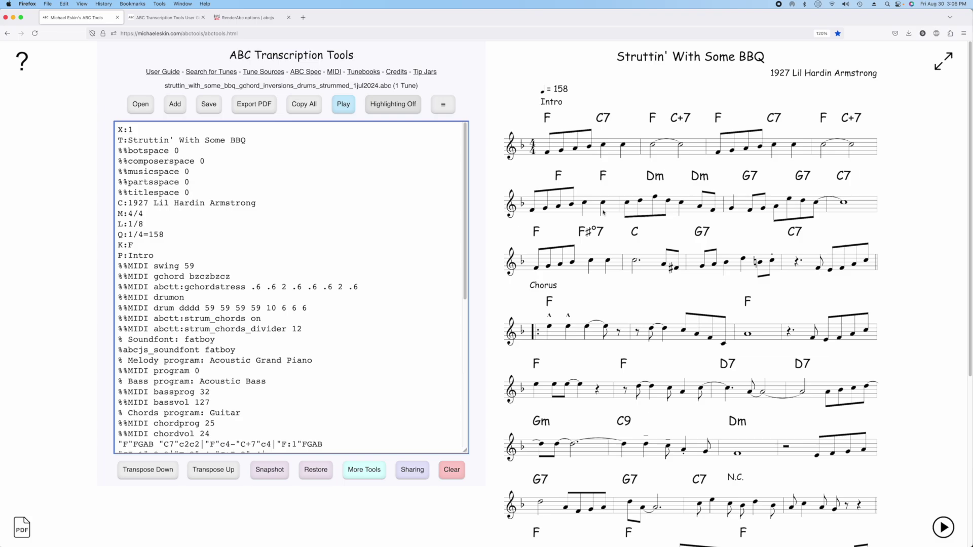
pyautogui.scroll(-2, 203, 325)
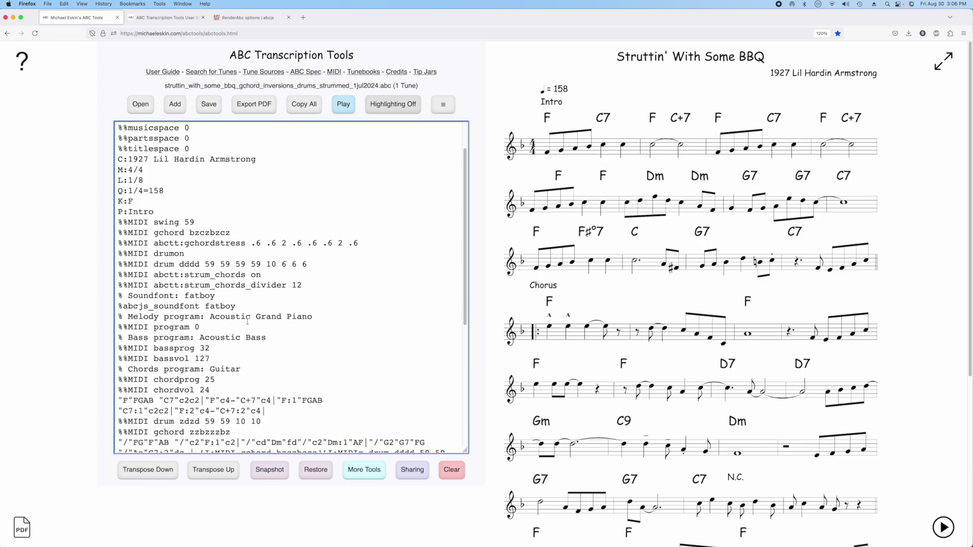
pyautogui.scroll(1, 322, 315)
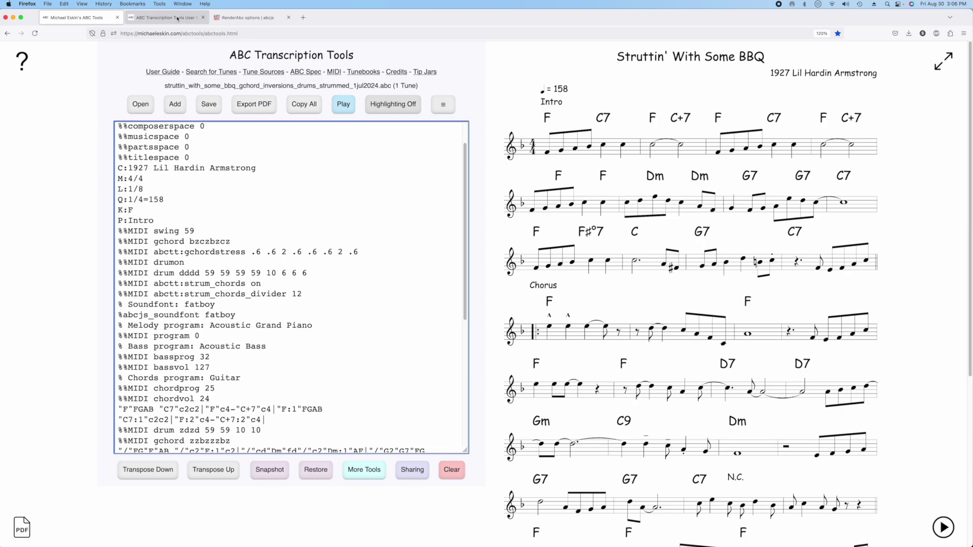
# Copy the jazz chord example annotation %abcjs_render_params {"jazzchords":true} from the user guide
pyautogui.click(163, 17)
pyautogui.click(248, 18)
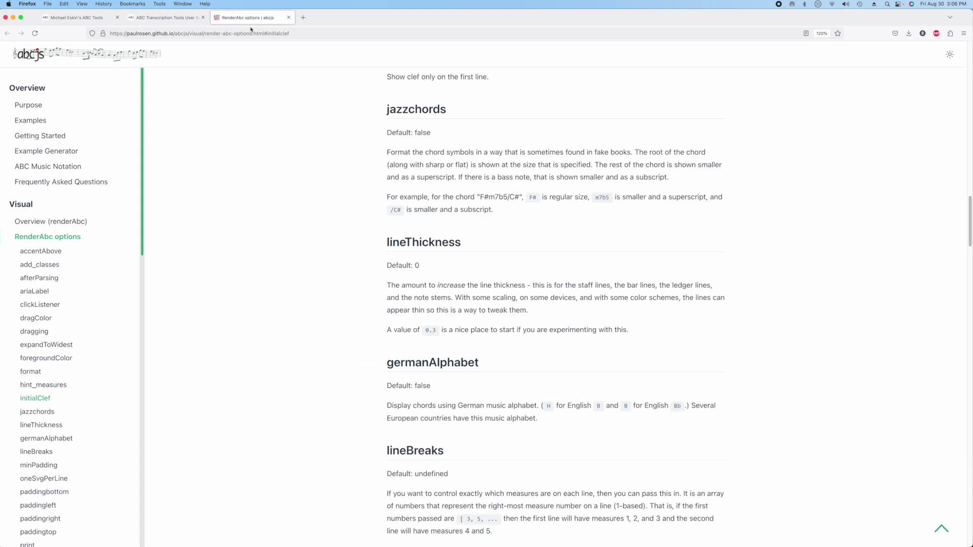
pyautogui.click(185, 19)
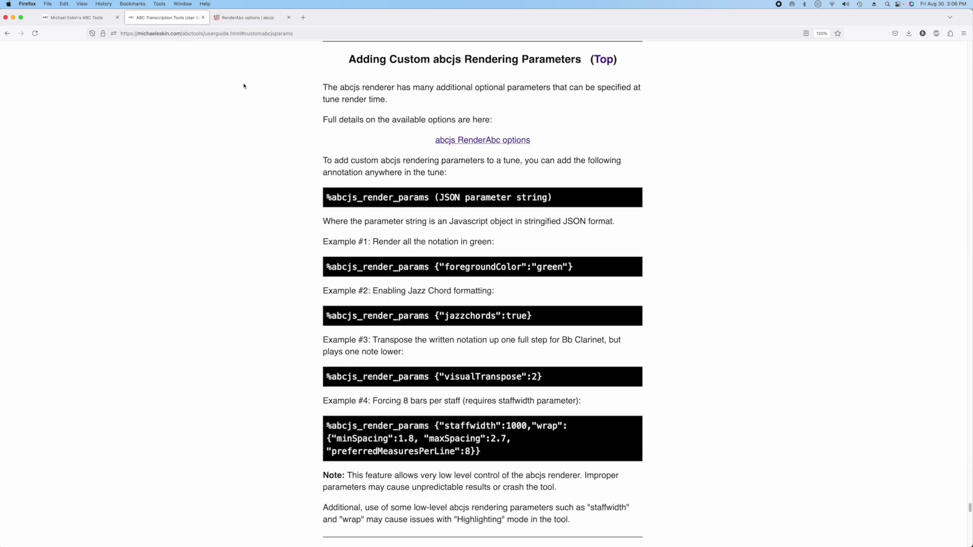
pyautogui.moveTo(524, 315); pyautogui.dragTo(325, 316)
pyautogui.press('super+c')
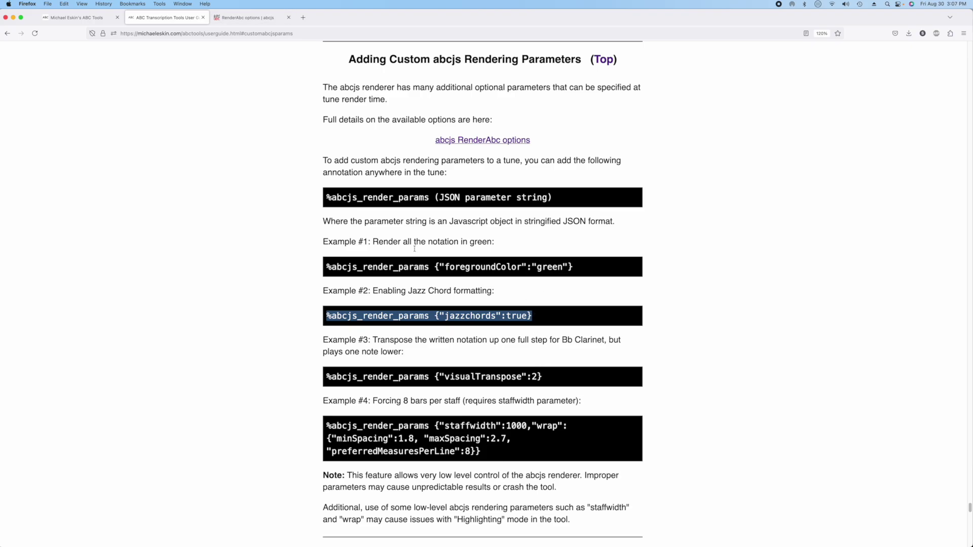
# Insert the copied %abcjs_render_params {"jazzchords":true} annotation on a new line below P:Intro and check the chords in the notation
pyautogui.click(94, 15)
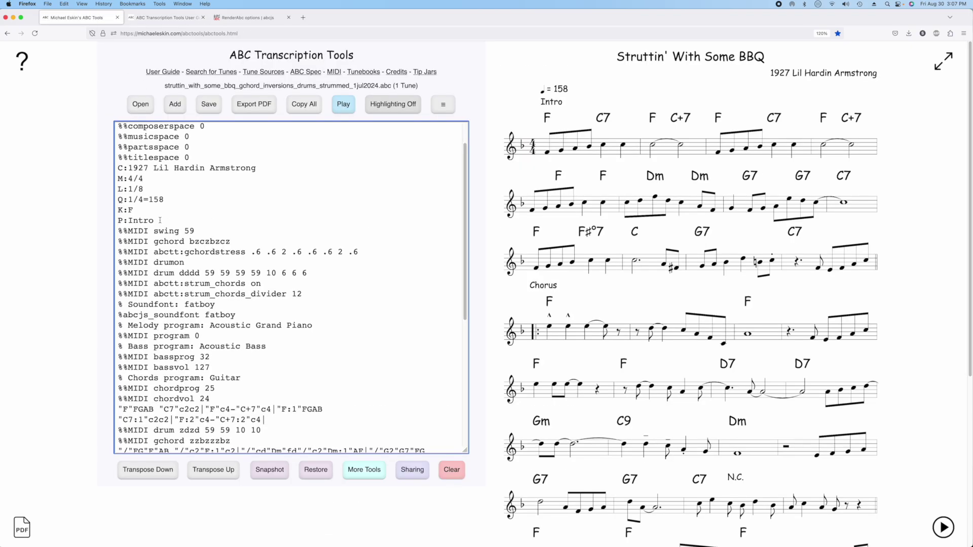
pyautogui.press('Return')
pyautogui.press('super+v')
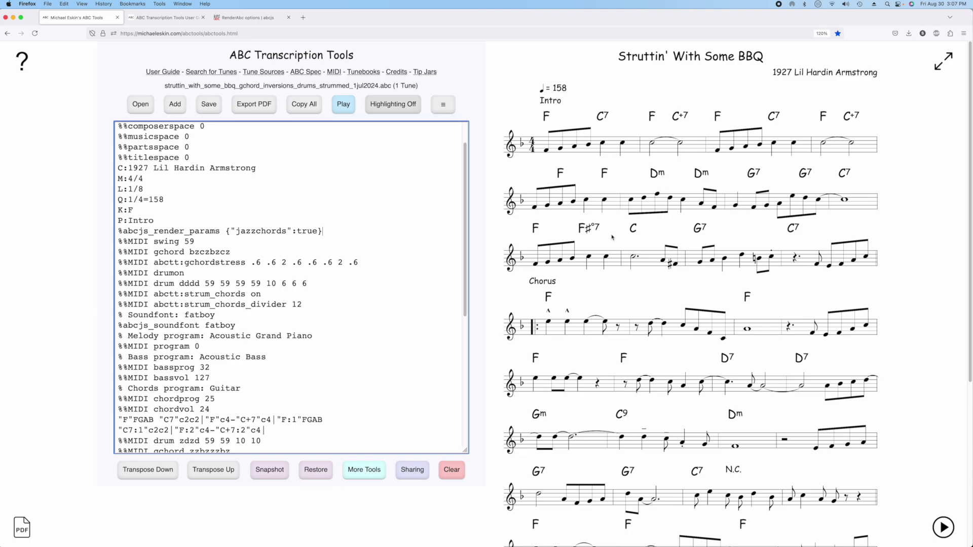
pyautogui.scroll(-5, 681, 294)
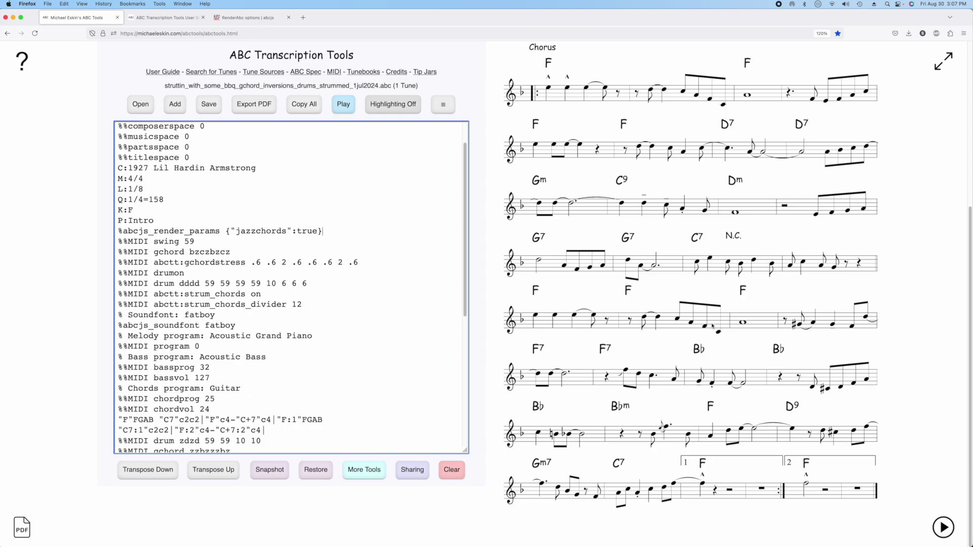
pyautogui.scroll(5, 713, 327)
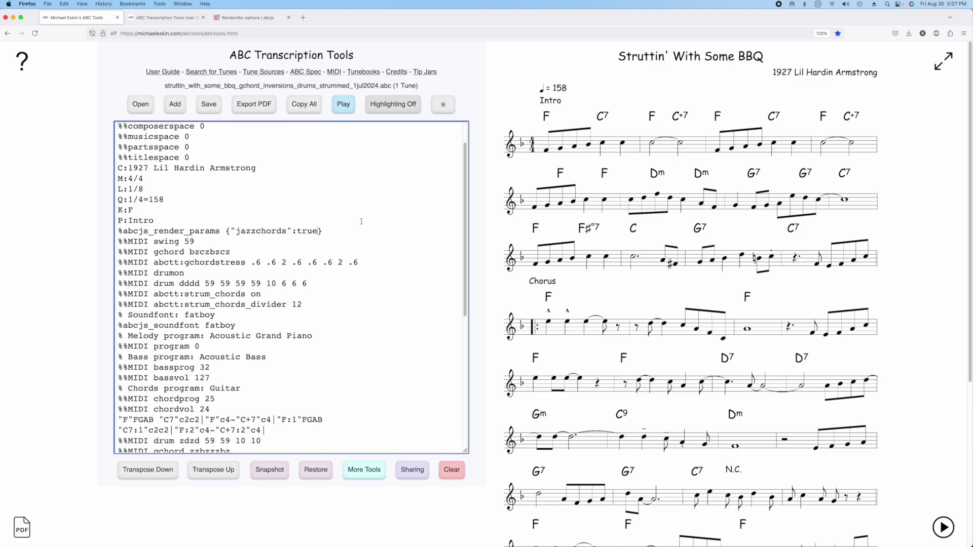
# Add "foregroundColor":"darkgreen" after the jazzchords entry in the tune's render parameters
pyautogui.write(',')
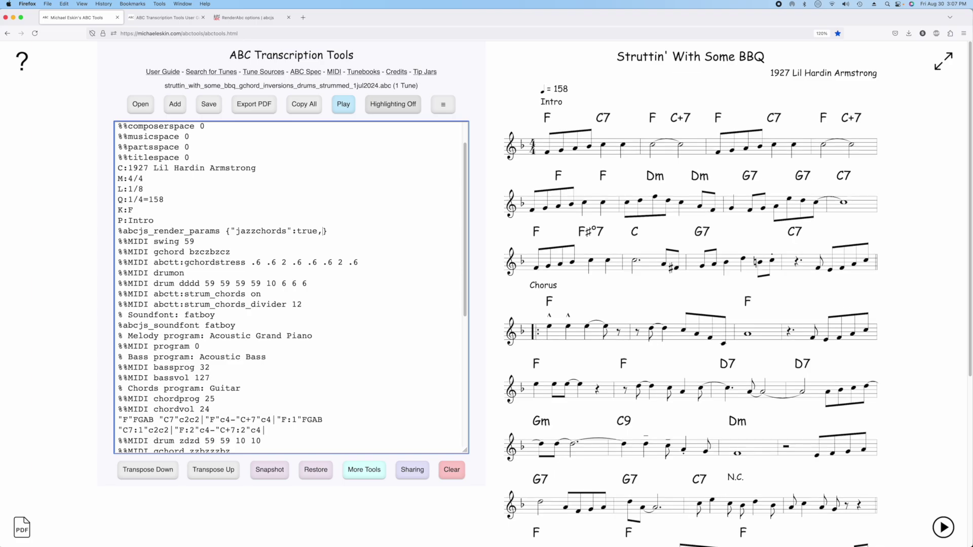
pyautogui.write('"')
pyautogui.write('foregroundColor":"dargk')
pyautogui.press('BackSpace')
pyautogui.press('BackSpace')
pyautogui.write('kgreen"')
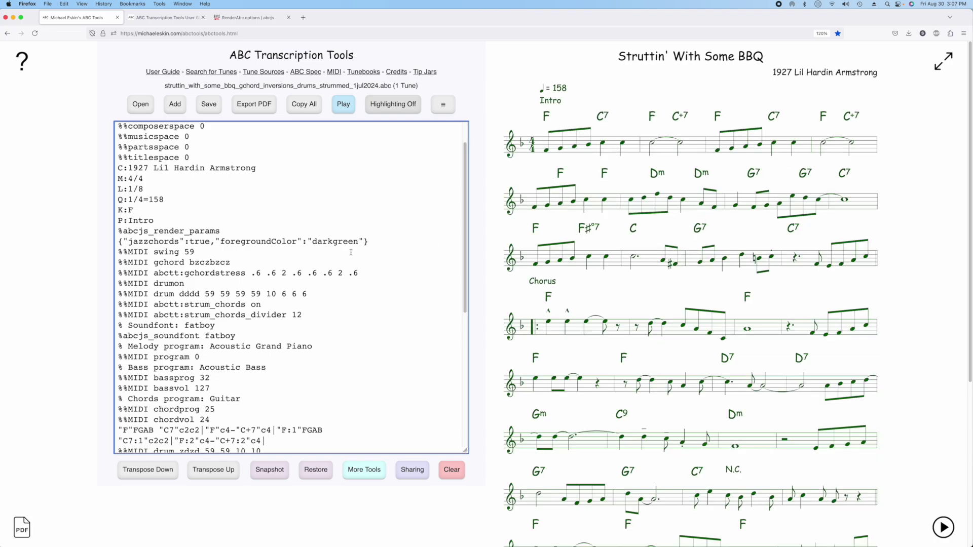
# Change the foregroundColor value to red, and remove the foregroundColor parameter with its comma so only jazzchords is left
pyautogui.doubleClick(325, 242)
pyautogui.write('red')
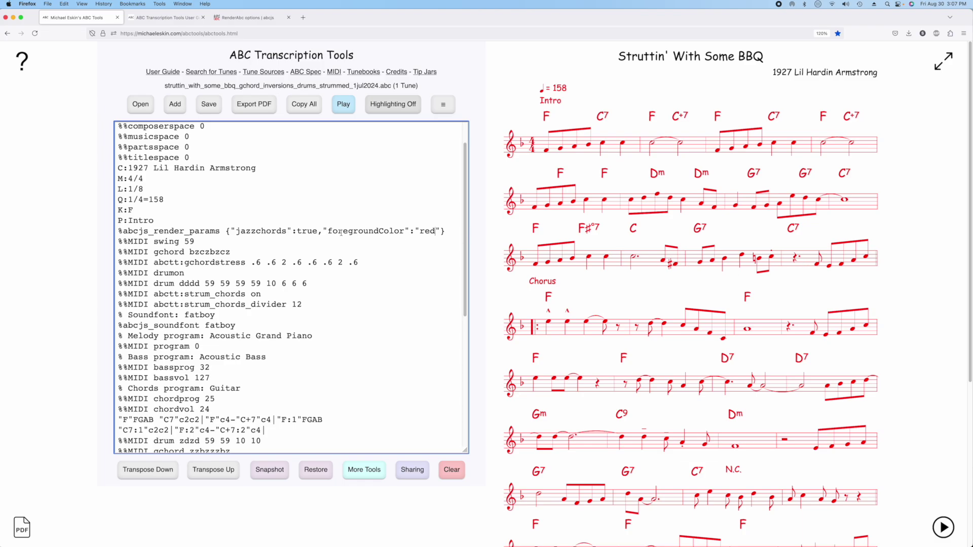
pyautogui.moveTo(323, 231); pyautogui.dragTo(441, 231)
pyautogui.press('BackSpace')
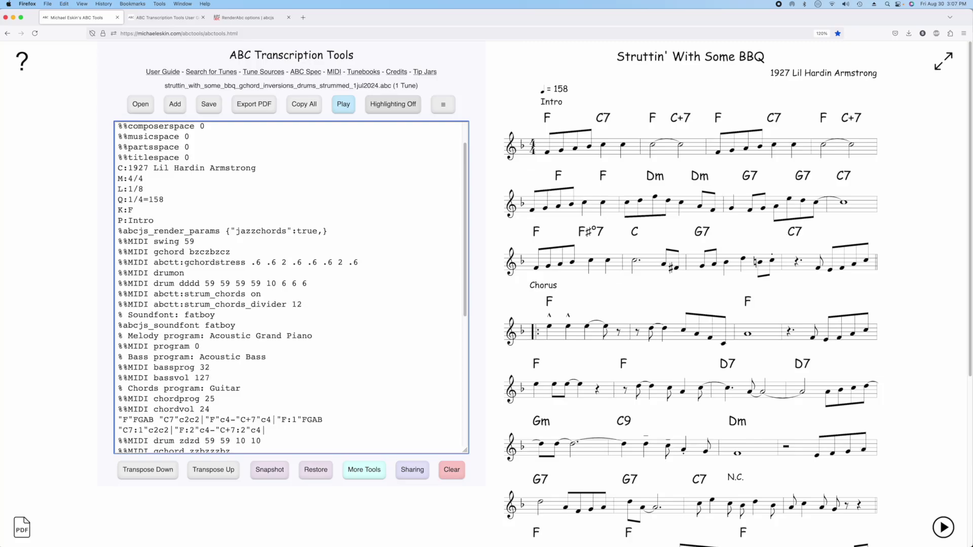
pyautogui.press('BackSpace')
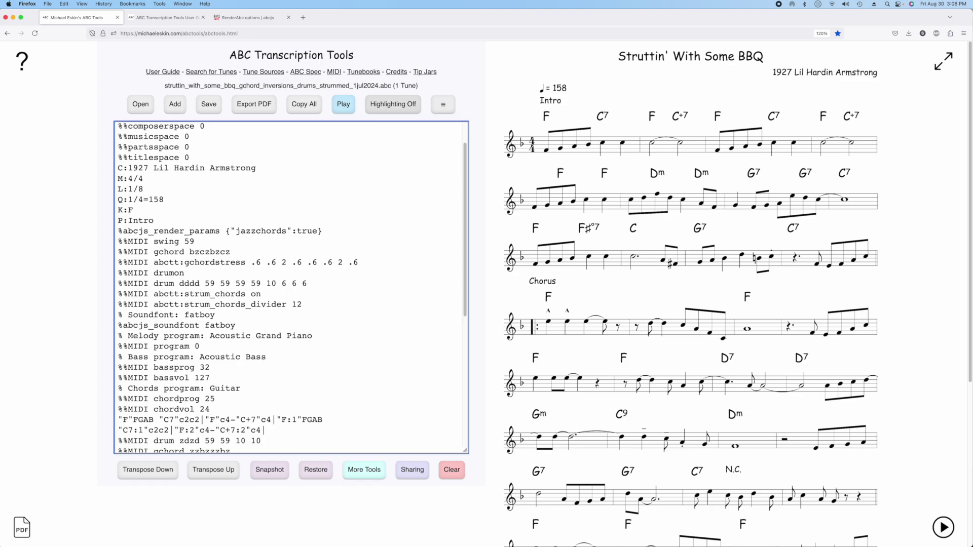
# Add "visualTranspose":2 after the jazzchords entry in the tune's render parameters
pyautogui.write(',"visualTranspose",2')
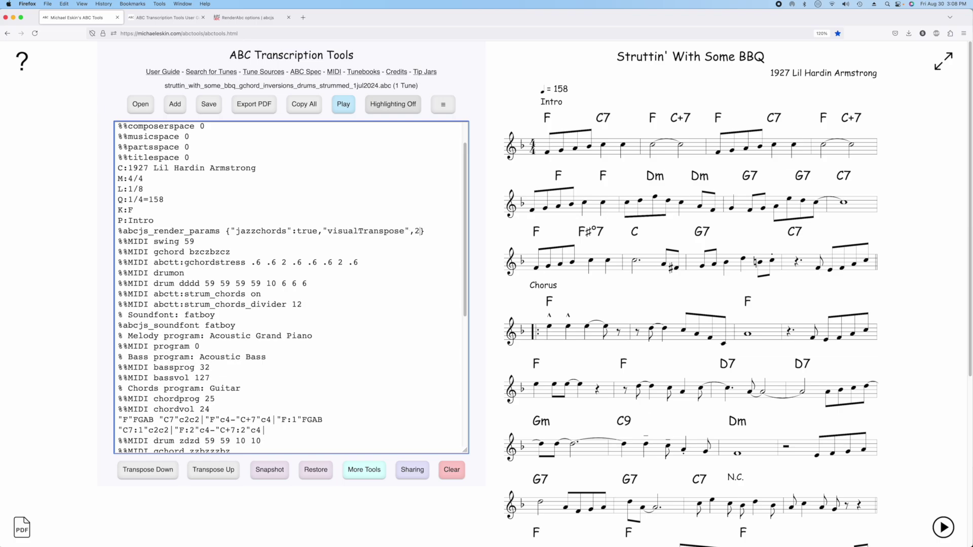
pyautogui.press('Left')
pyautogui.press('BackSpace')
pyautogui.write(':')
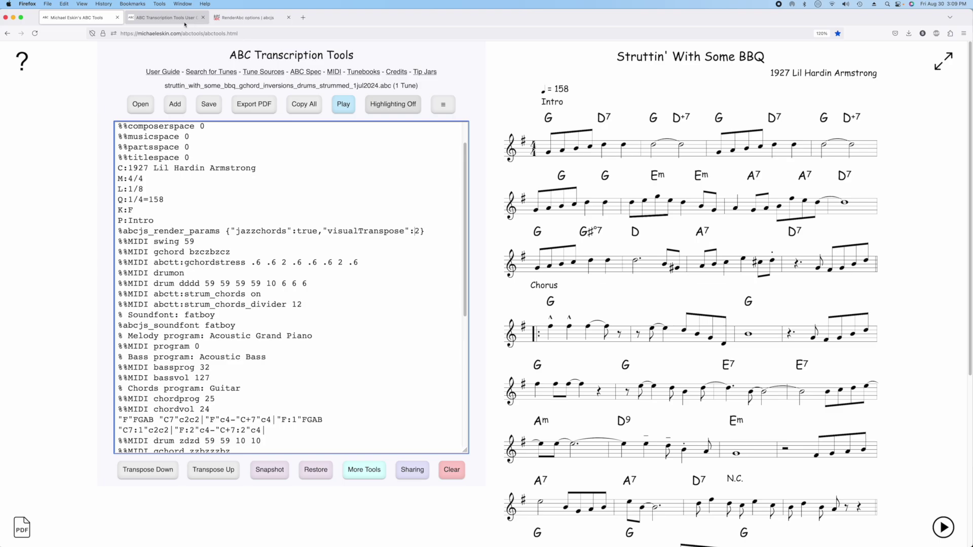
# Reopen the RenderAbc options reference from the user guide and browse its list of parameters
pyautogui.click(165, 17)
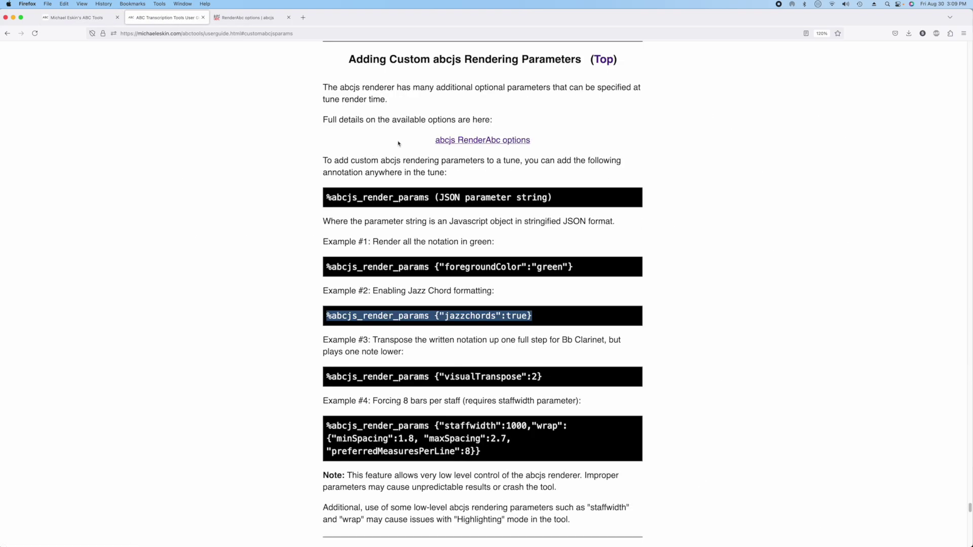
pyautogui.click(464, 140)
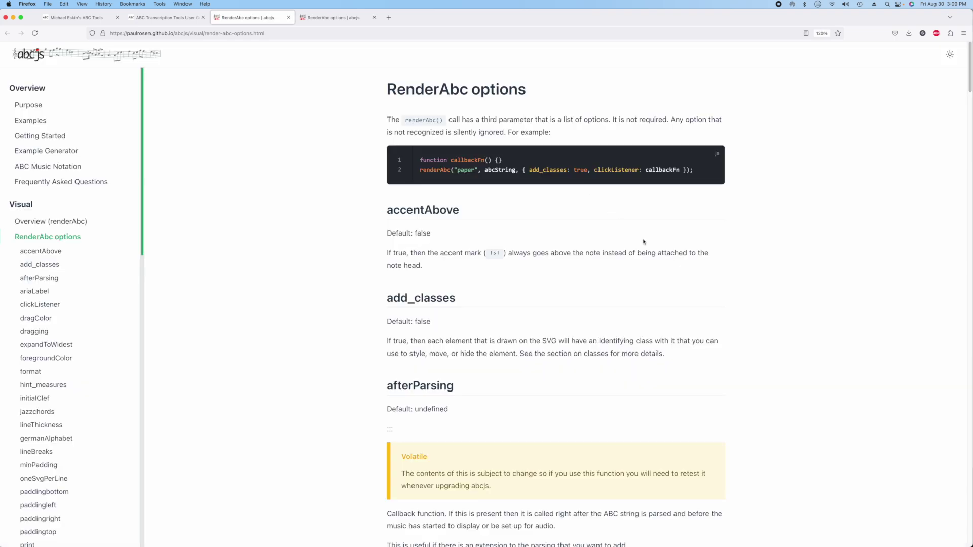
pyautogui.scroll(-2, 644, 315)
pyautogui.scroll(-10, 644, 317)
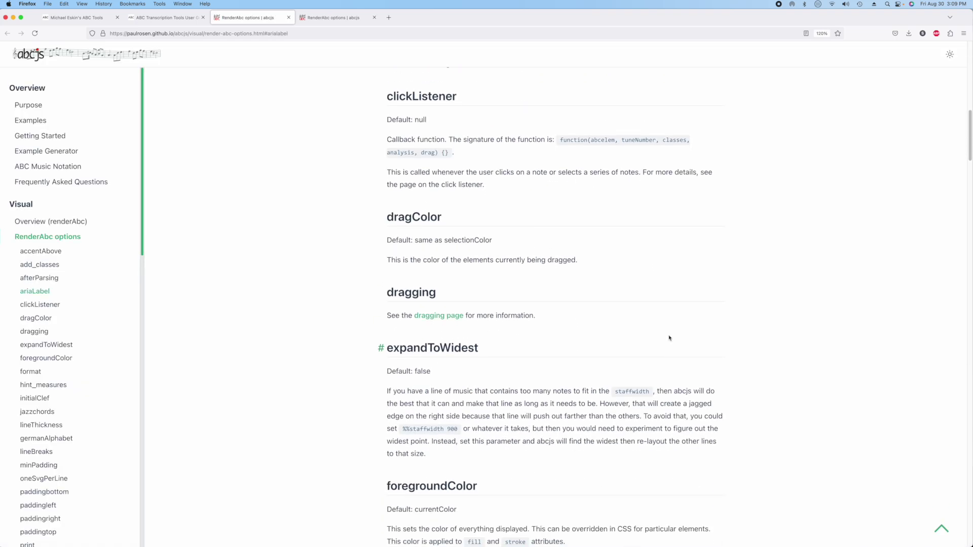